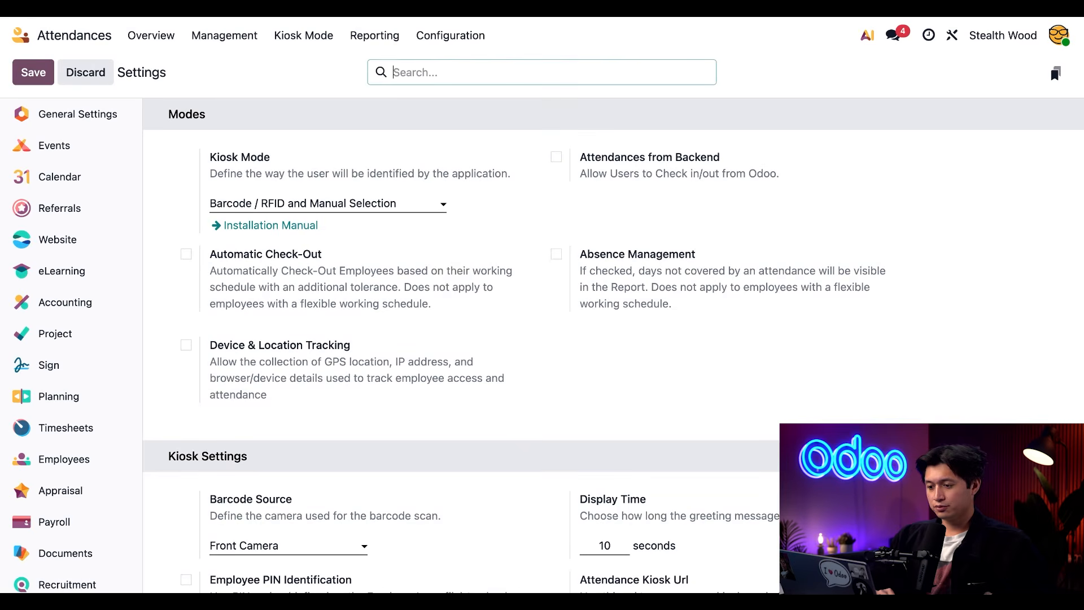
Open the Default Ruleset from the overtime rulesets.
{"action": "scroll", "coordinate": [515, 327], "scroll_direction": "down", "scroll_amount": 5}
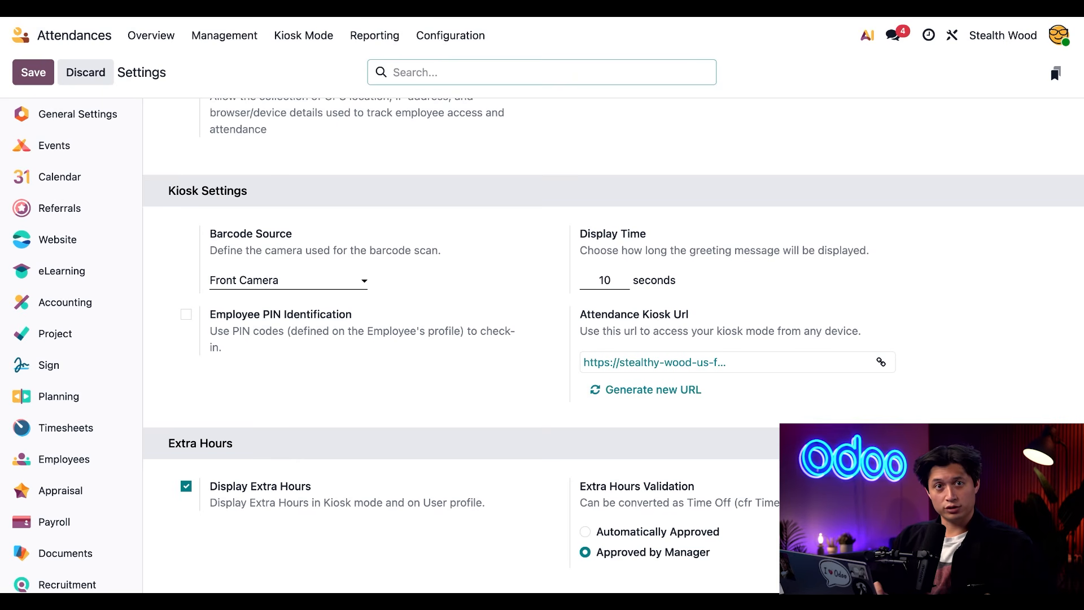
{"action": "left_click", "coordinate": [465, 44]}
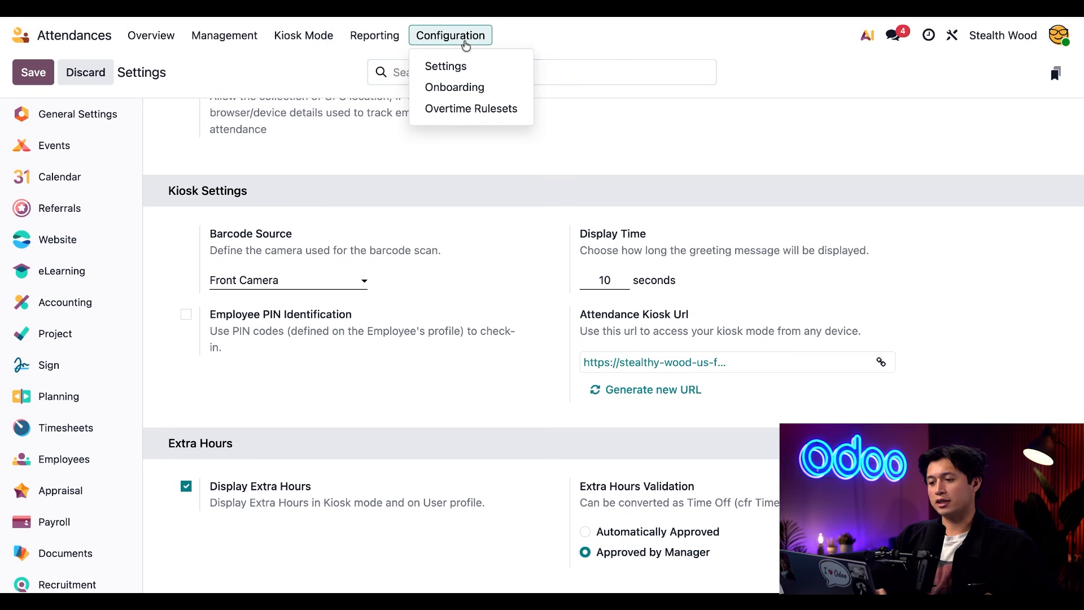
{"action": "left_click", "coordinate": [498, 113]}
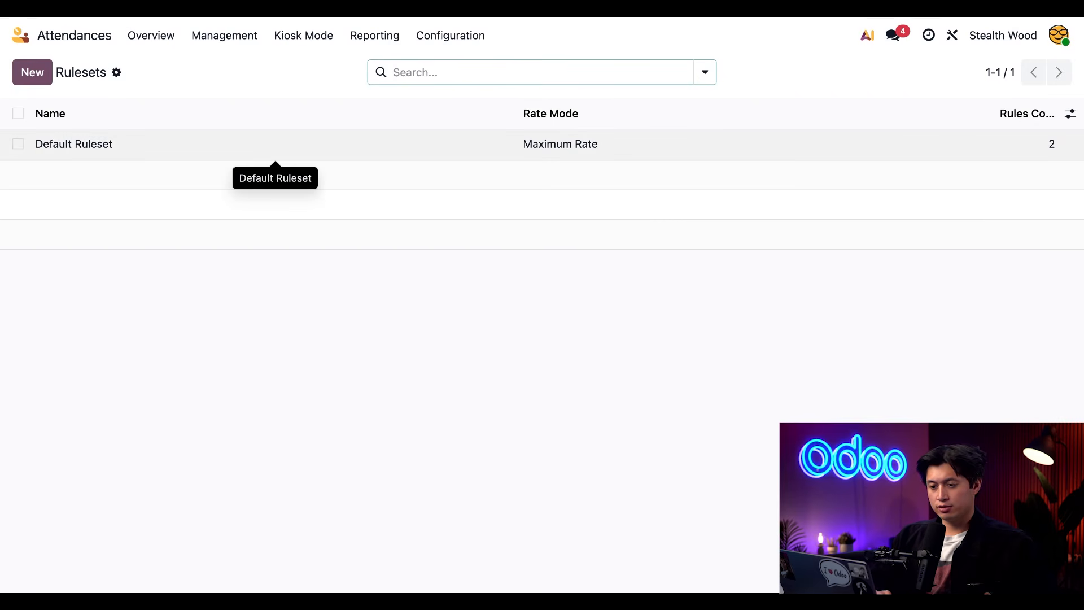
{"action": "left_click", "coordinate": [275, 144]}
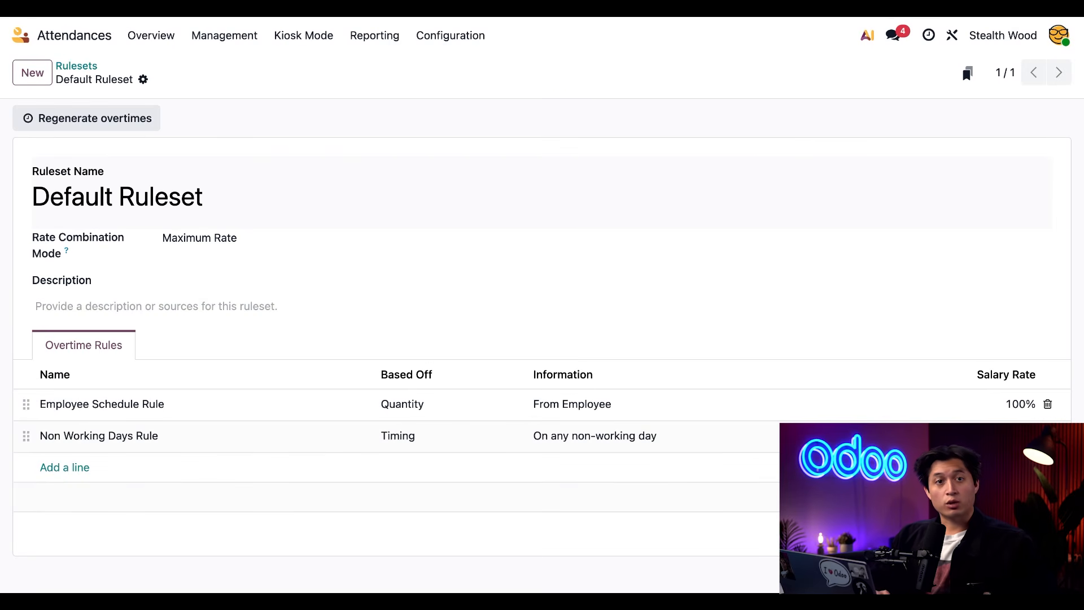
Rename the ruleset as "Overtime Rules".
{"action": "triple_click", "coordinate": [164, 200]}
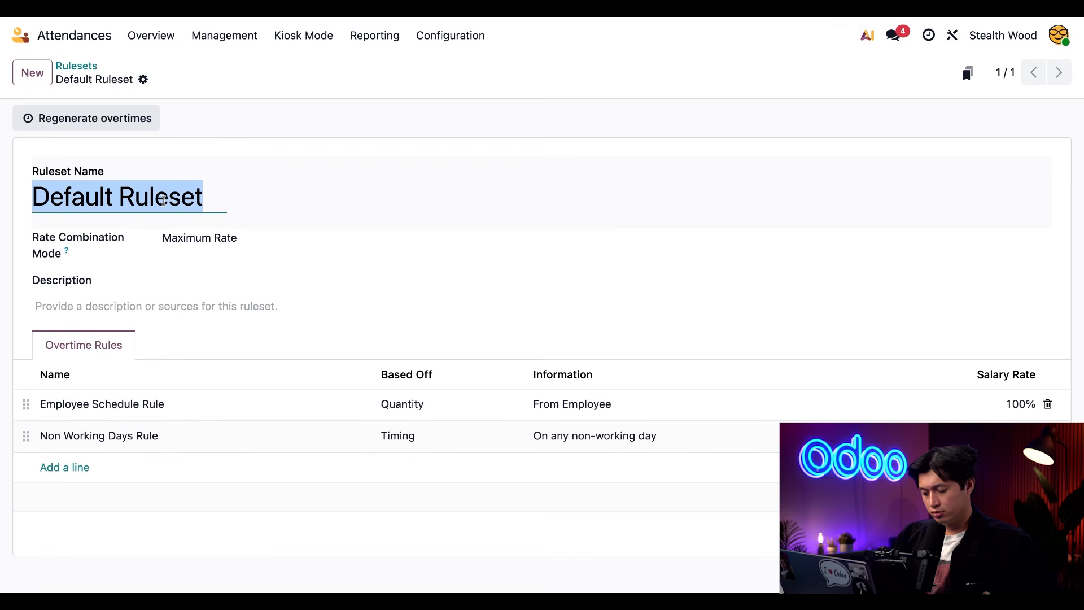
{"action": "type", "text": "Overtim"}
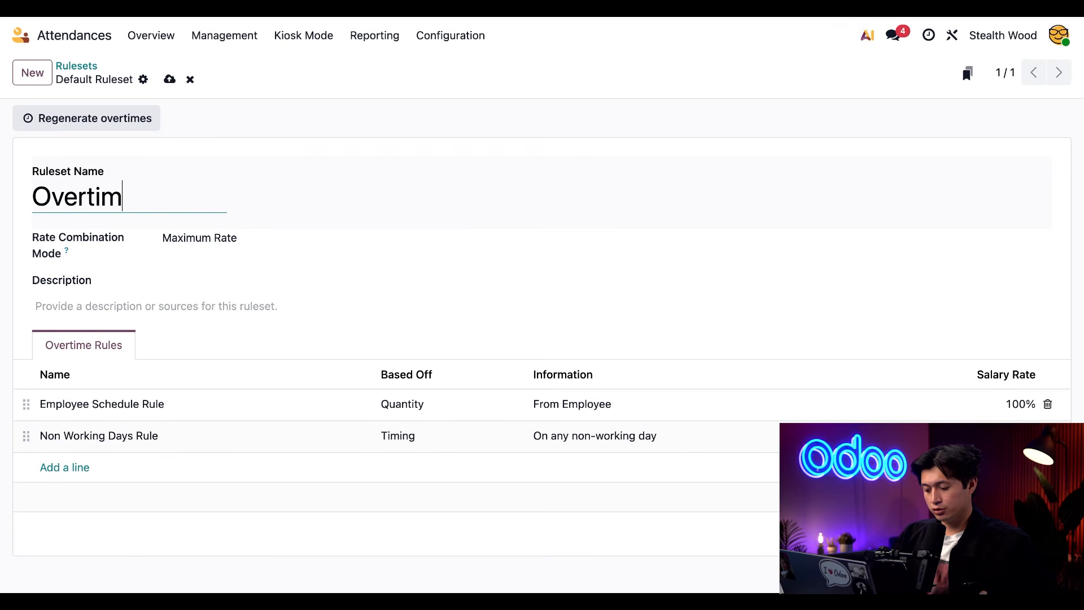
{"action": "type", "text": "e Rules"}
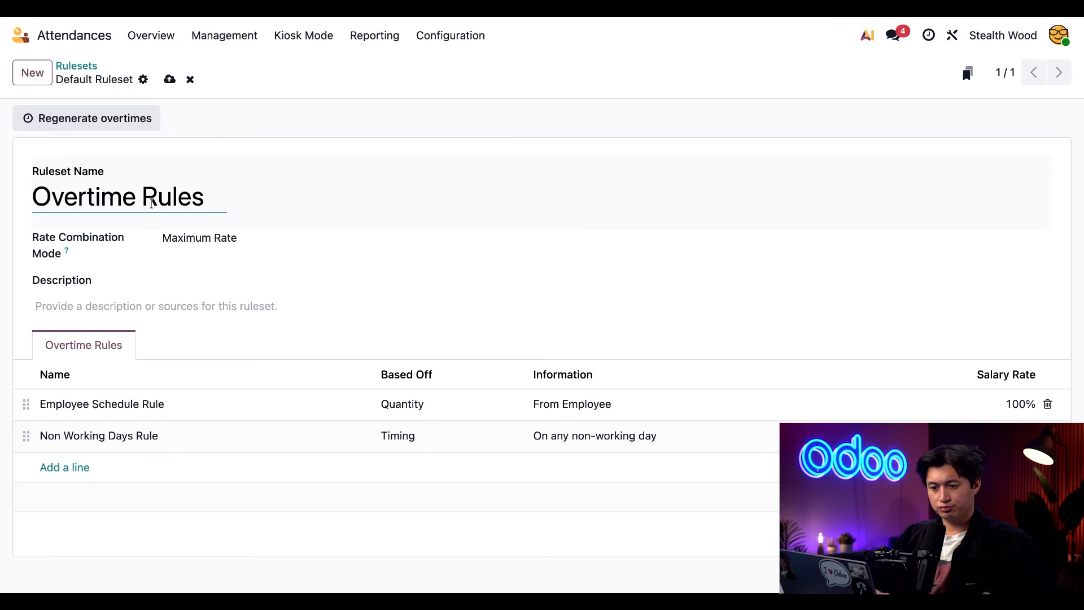
{"action": "left_click", "coordinate": [26, 230]}
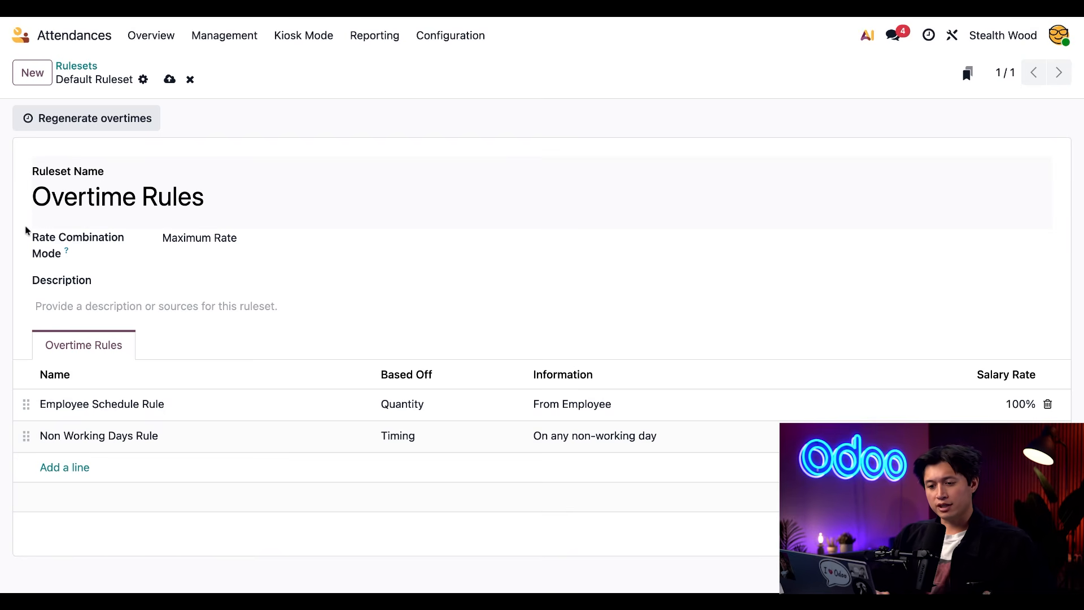
Give the ruleset the description "Overtime rules for extra hours and holidays.".
{"action": "mouse_move", "coordinate": [69, 244]}
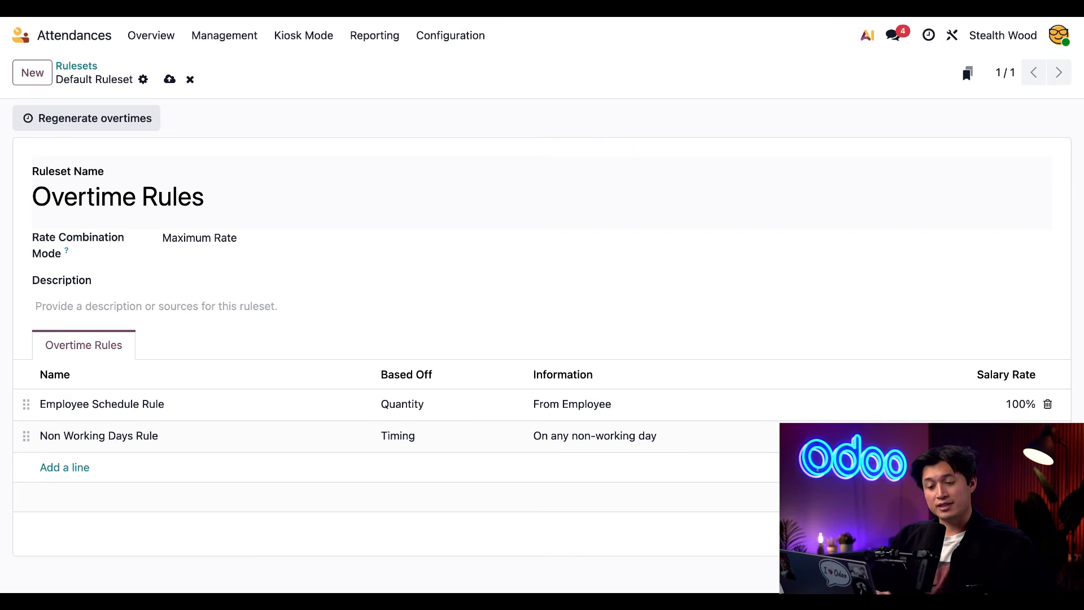
{"action": "left_click", "coordinate": [95, 299]}
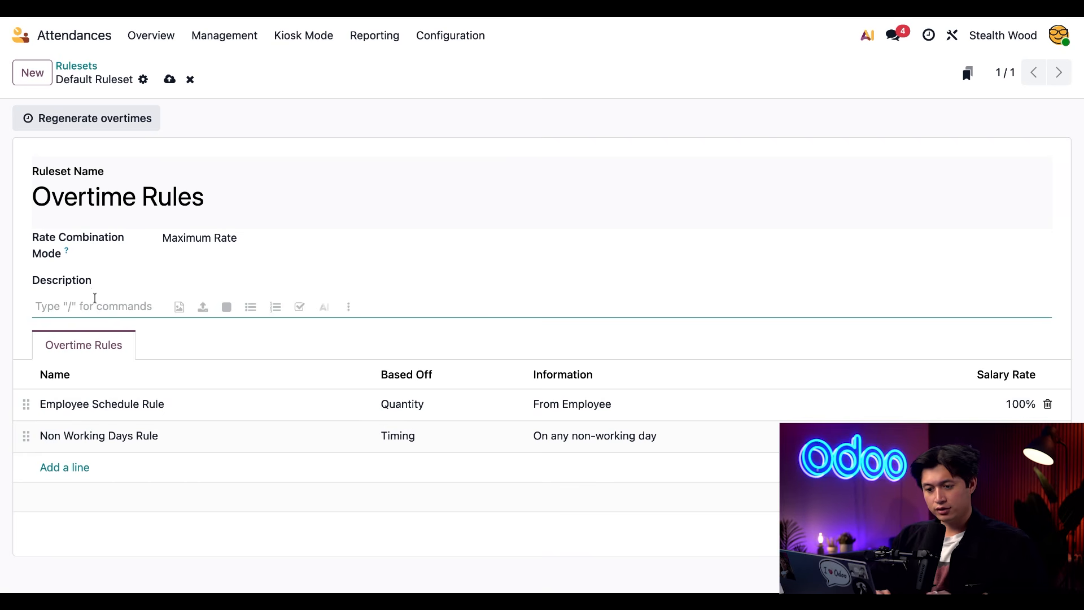
{"action": "type", "text": "Overtime rules for extra hours and holidays."}
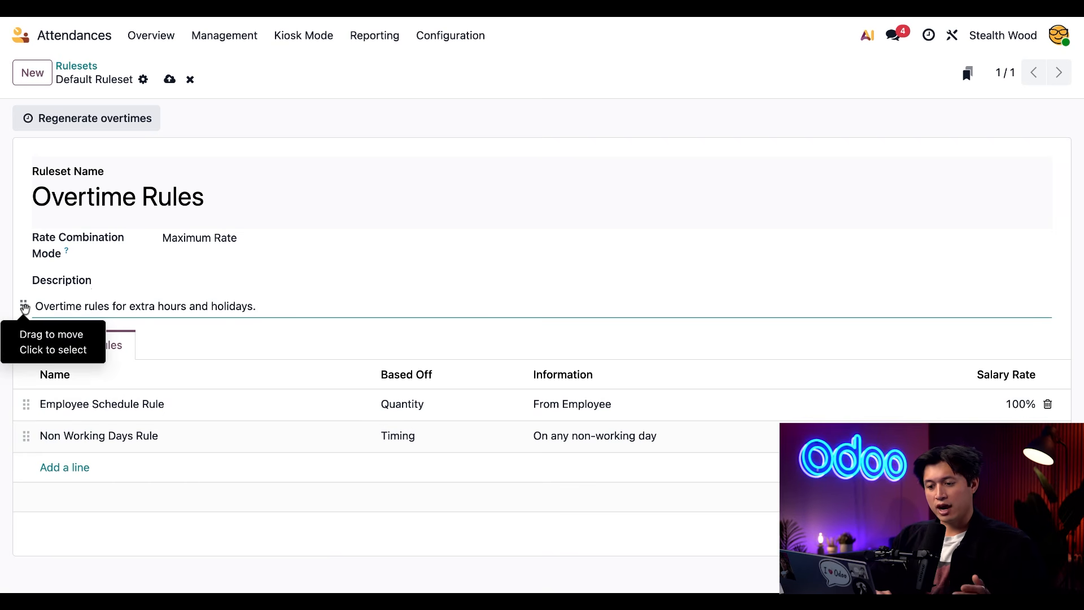
{"action": "left_click", "coordinate": [21, 280]}
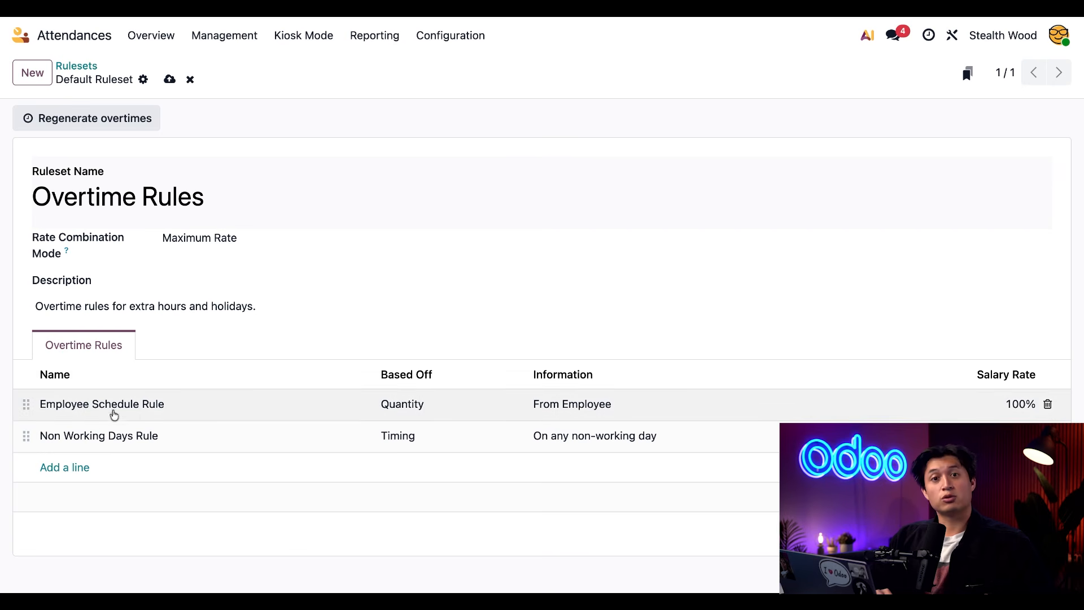
In the Employee Schedule Rule, keep the daily comparison period and set the tolerance in favor of the employer to 00:15.
{"action": "left_click", "coordinate": [247, 413]}
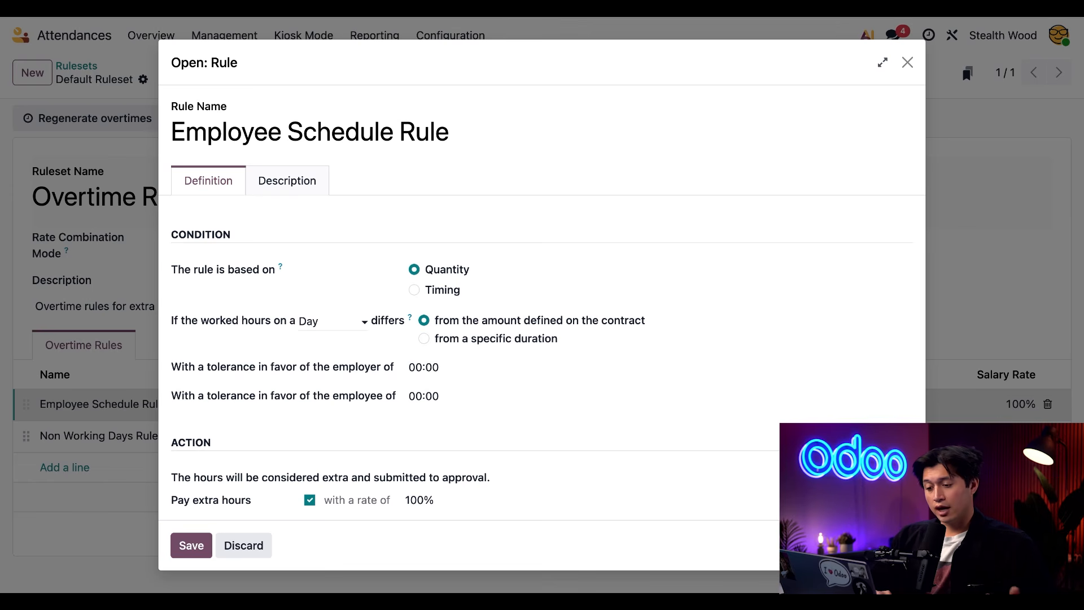
{"action": "left_click", "coordinate": [322, 321]}
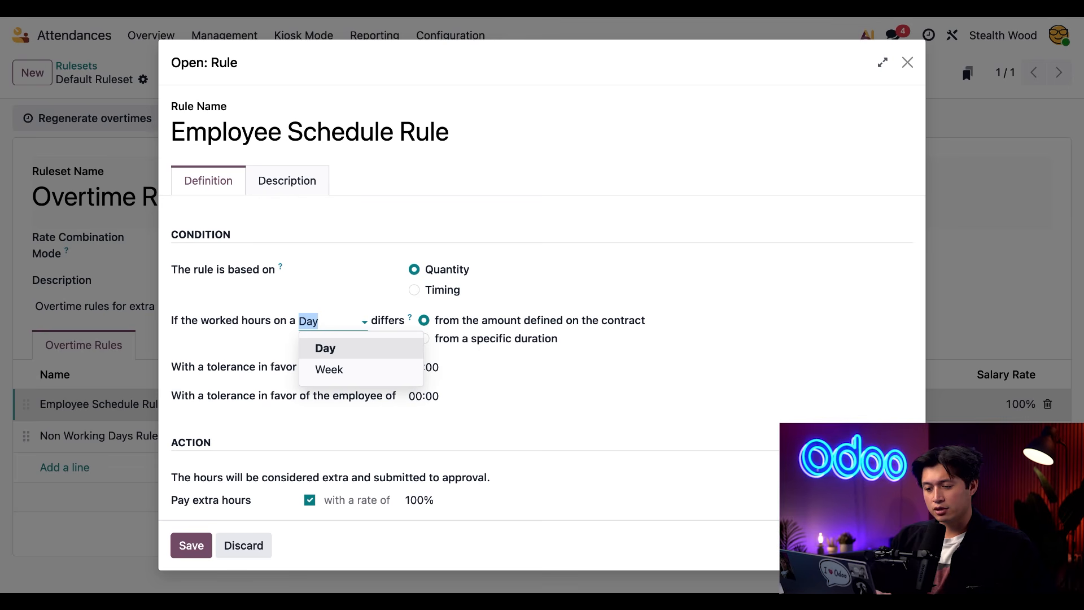
{"action": "left_click", "coordinate": [223, 296]}
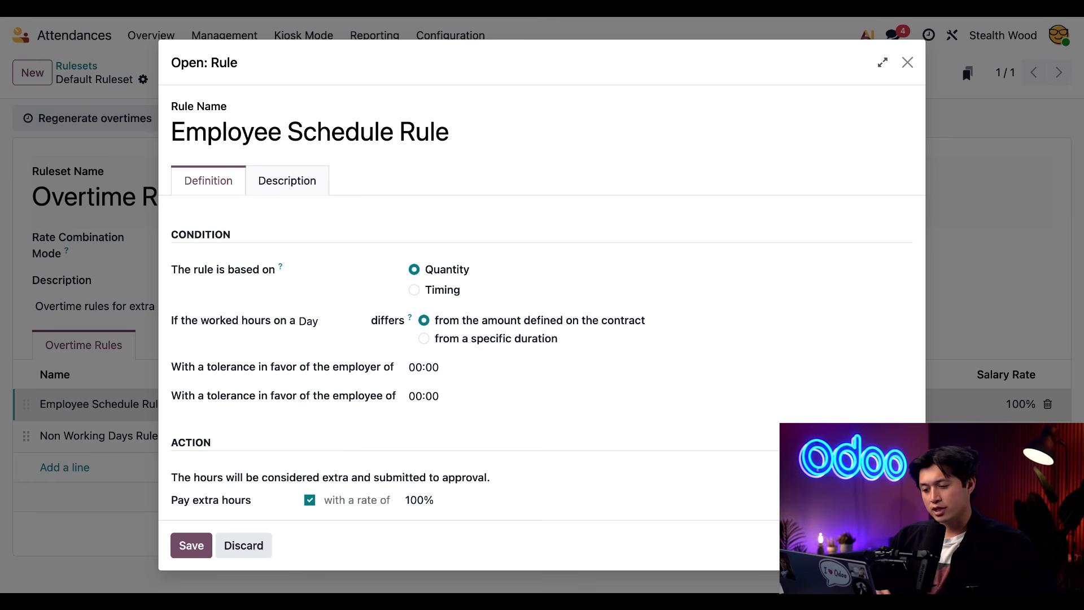
{"action": "left_click", "coordinate": [441, 368]}
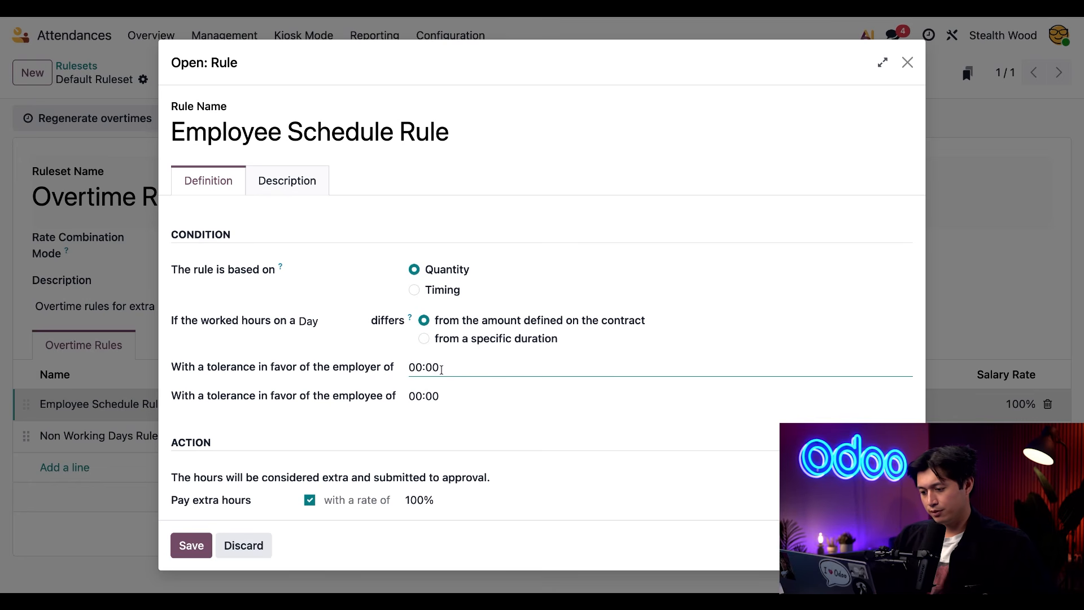
{"action": "key", "text": "BackSpace"}
{"action": "key", "text": "BackSpace"}
{"action": "type", "text": "1"}
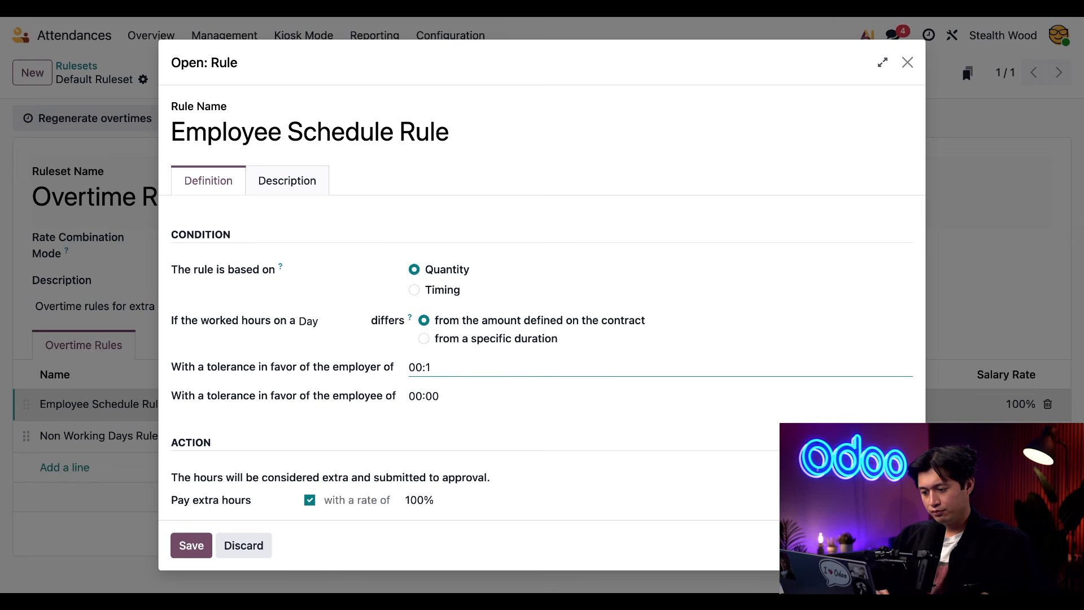
{"action": "type", "text": "5"}
Set the rule's tolerance in favor of the employee to 00:15.
{"action": "left_click", "coordinate": [450, 397]}
{"action": "key", "text": "BackSpace"}
{"action": "key", "text": "BackSpace"}
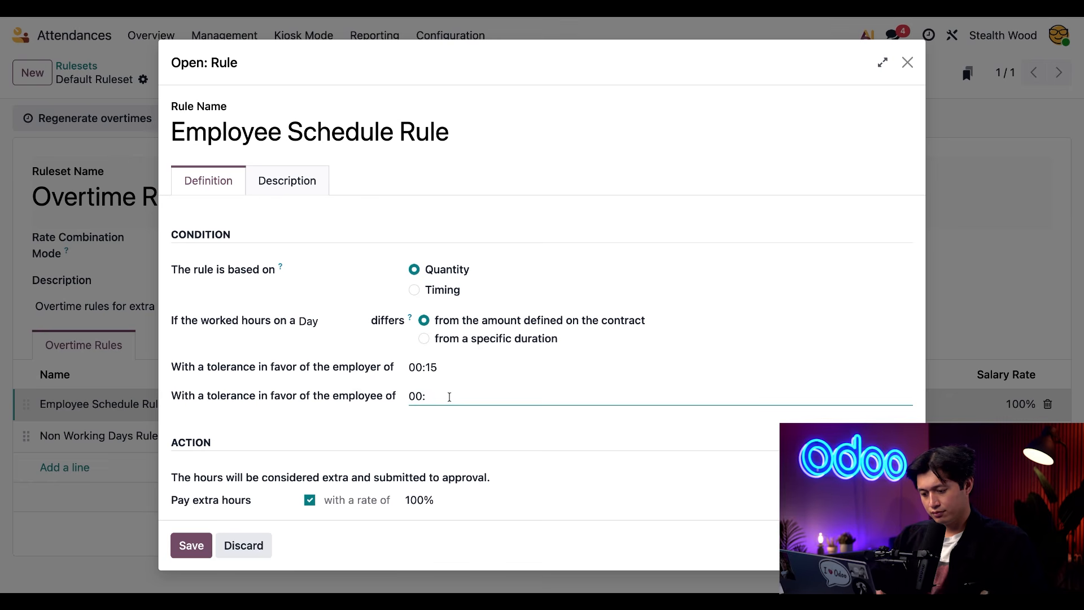
{"action": "type", "text": "15"}
{"action": "left_click", "coordinate": [347, 424]}
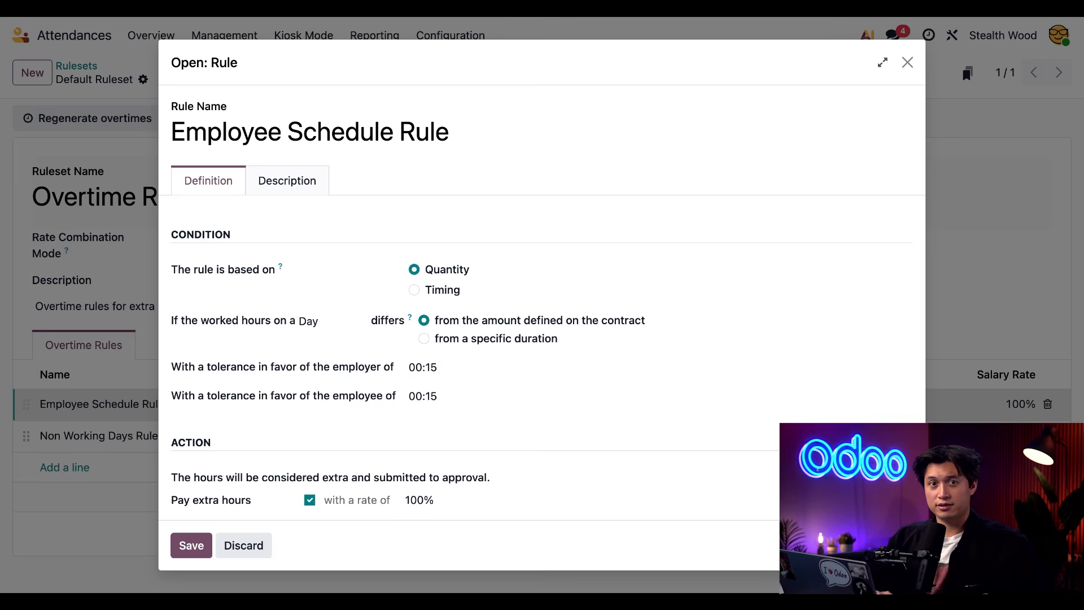
Set the rule's work entry type to Overtime Hours (Paid at 150%) and save the rule.
{"action": "scroll", "coordinate": [542, 339], "scroll_direction": "down", "scroll_amount": 3}
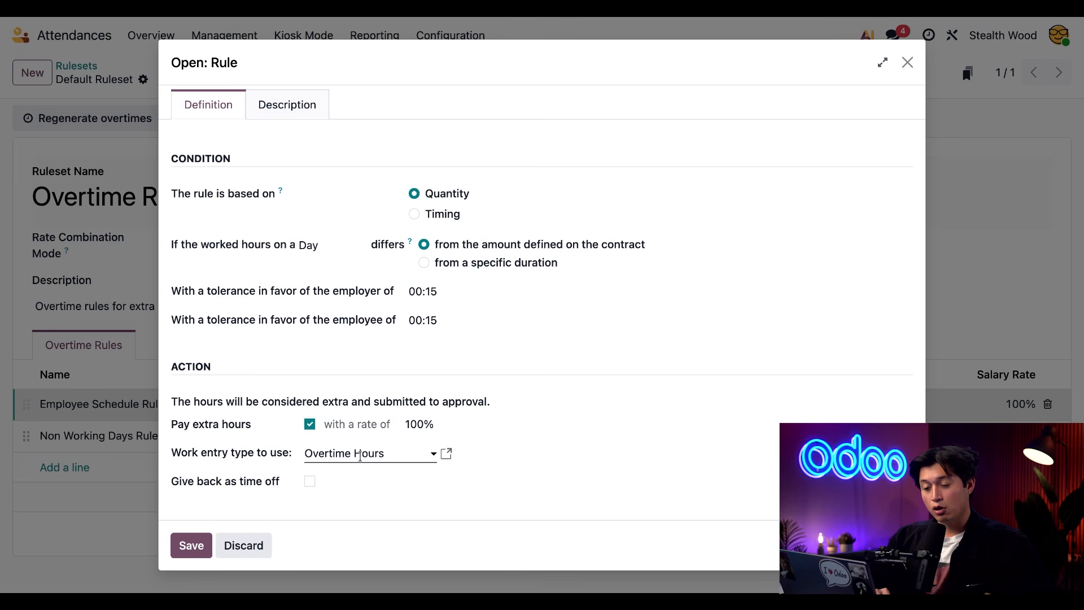
{"action": "left_click", "coordinate": [395, 455]}
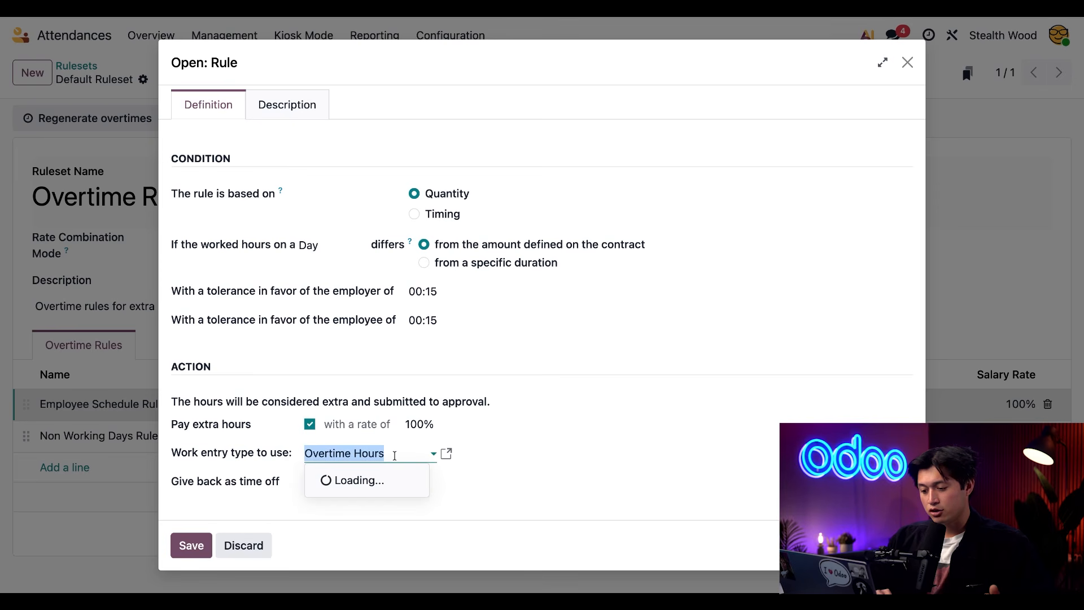
{"action": "left_click", "coordinate": [371, 428]}
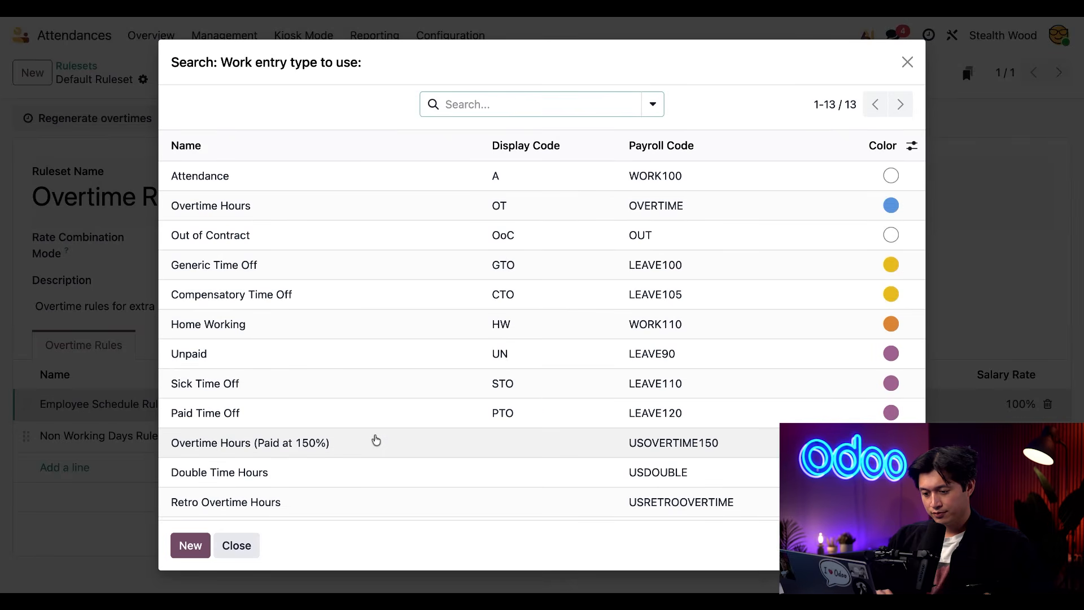
{"action": "left_click", "coordinate": [376, 442]}
{"action": "left_click", "coordinate": [424, 496]}
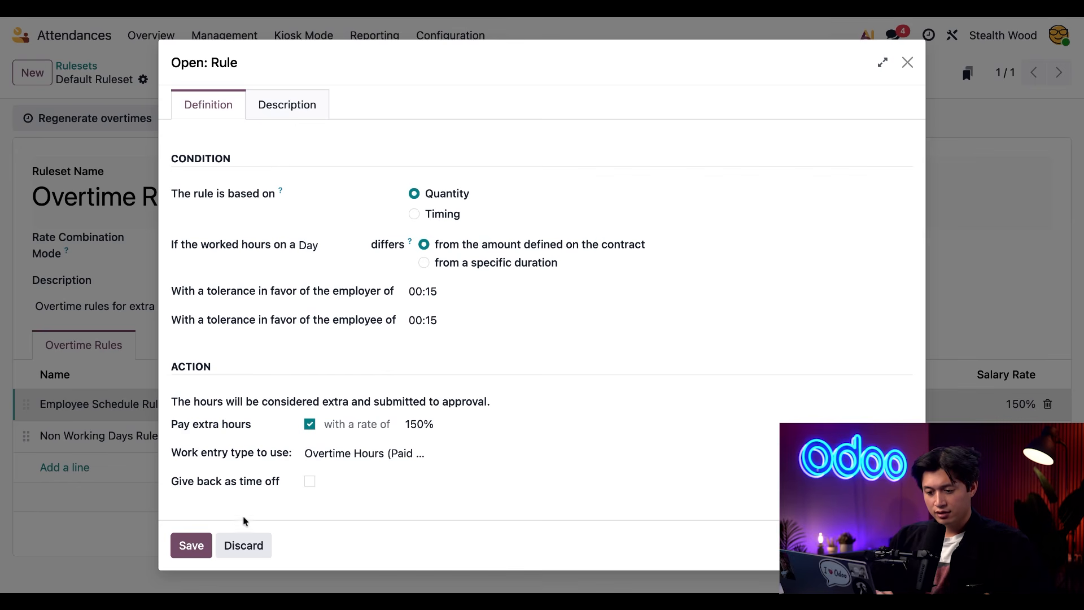
{"action": "left_click", "coordinate": [191, 545]}
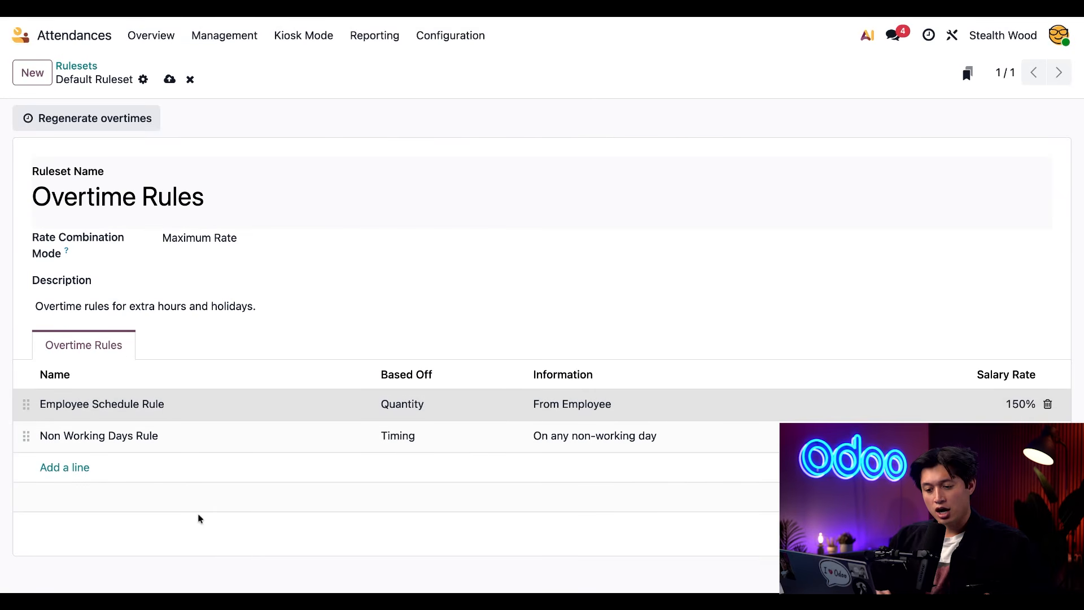
Set the Non Working Days Rule's work entry type to Double Time Hours, save it, and regenerate the overtimes for the ruleset.
{"action": "left_click", "coordinate": [200, 446]}
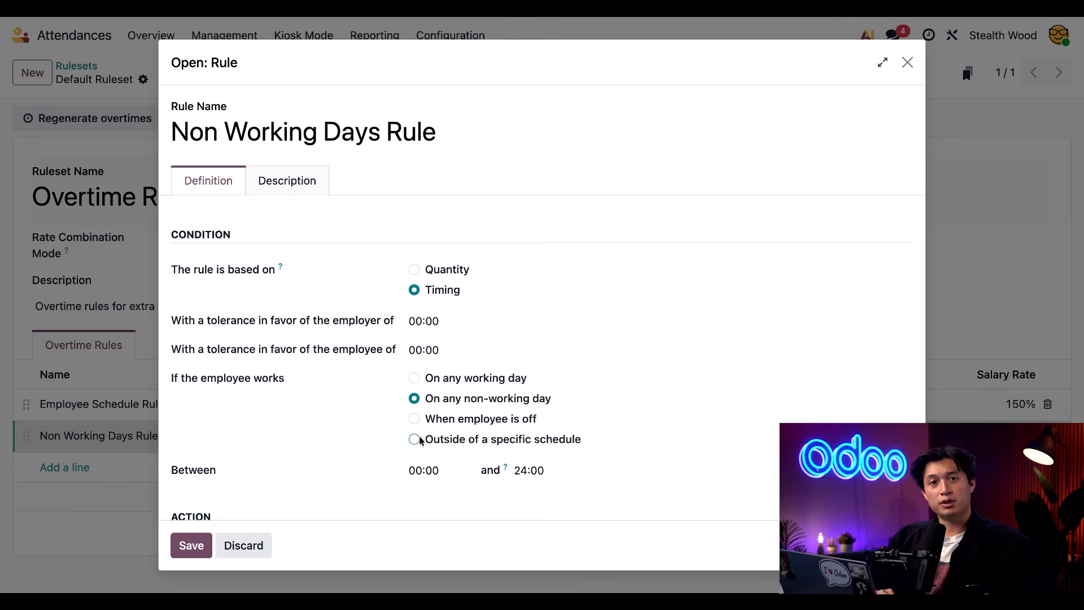
{"action": "scroll", "coordinate": [288, 476], "scroll_direction": "down", "scroll_amount": 1}
{"action": "scroll", "coordinate": [288, 476], "scroll_direction": "down", "scroll_amount": 2}
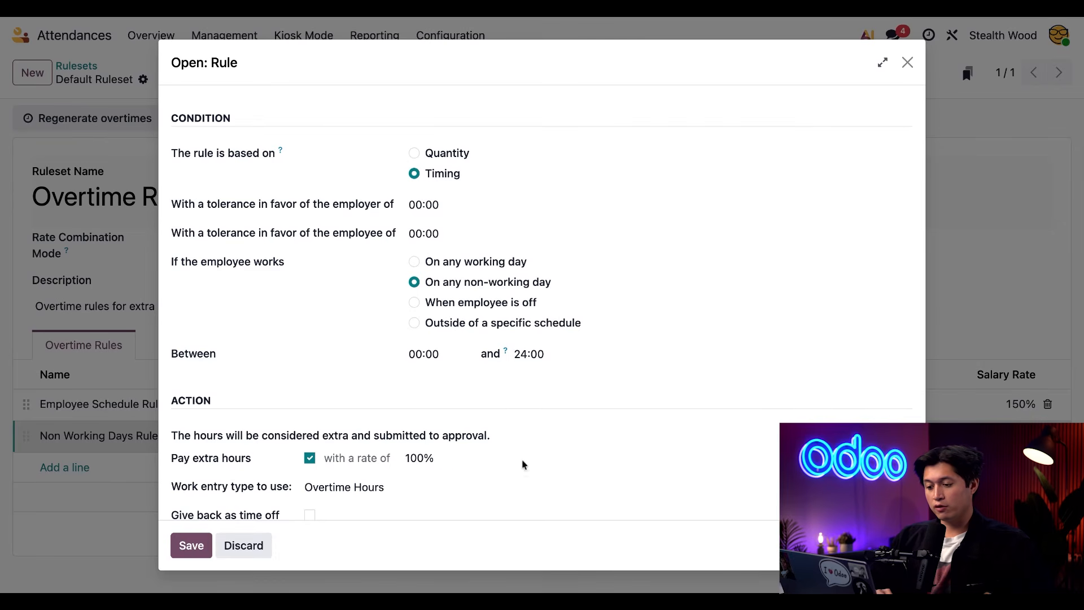
{"action": "scroll", "coordinate": [525, 463], "scroll_direction": "down", "scroll_amount": 1}
{"action": "left_click", "coordinate": [396, 454]}
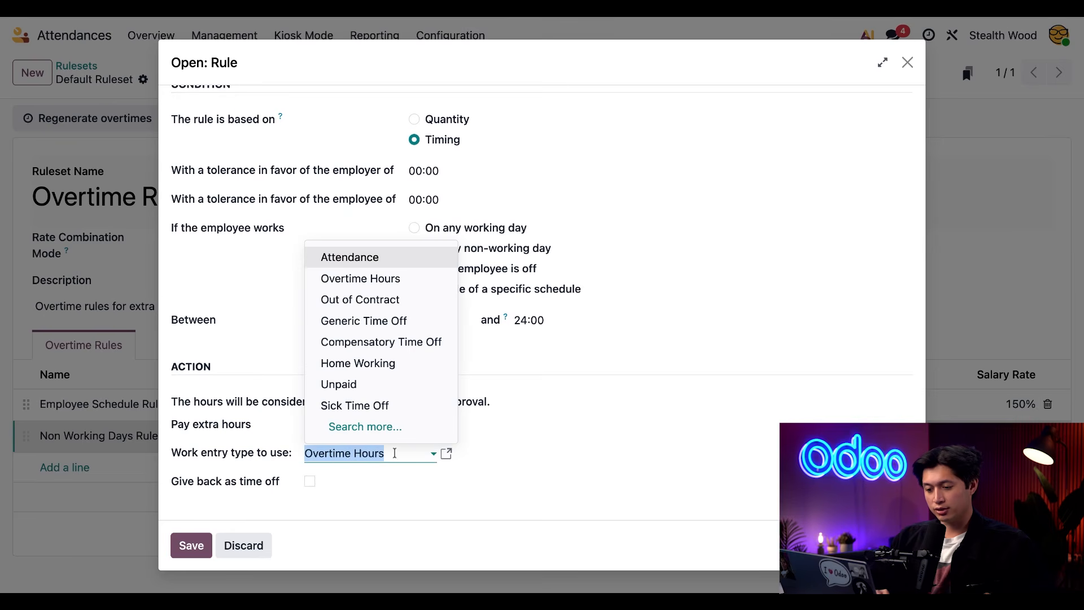
{"action": "left_click", "coordinate": [372, 429]}
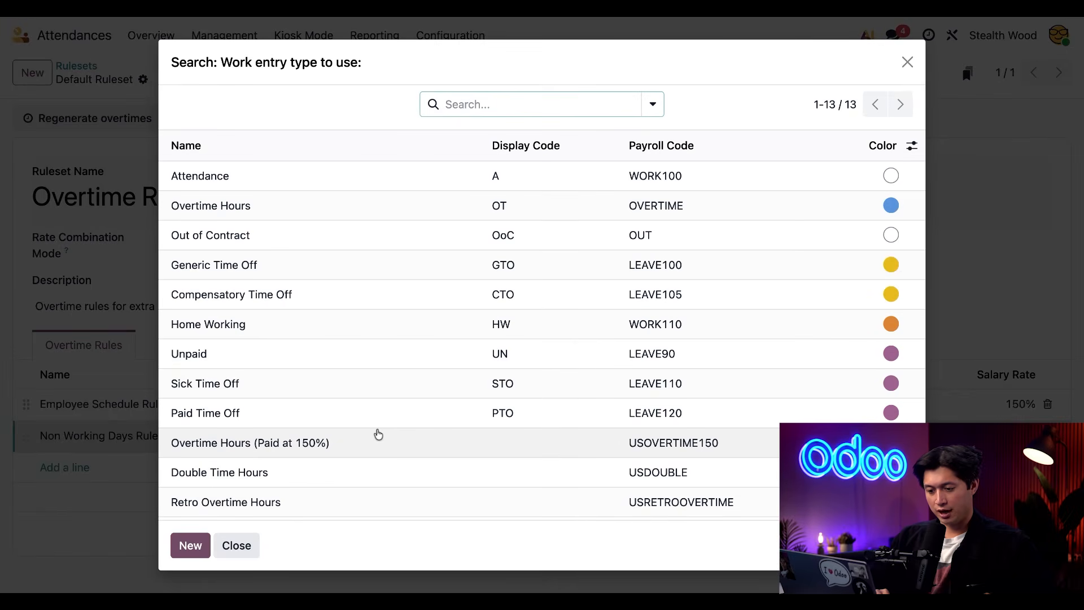
{"action": "left_click", "coordinate": [359, 472]}
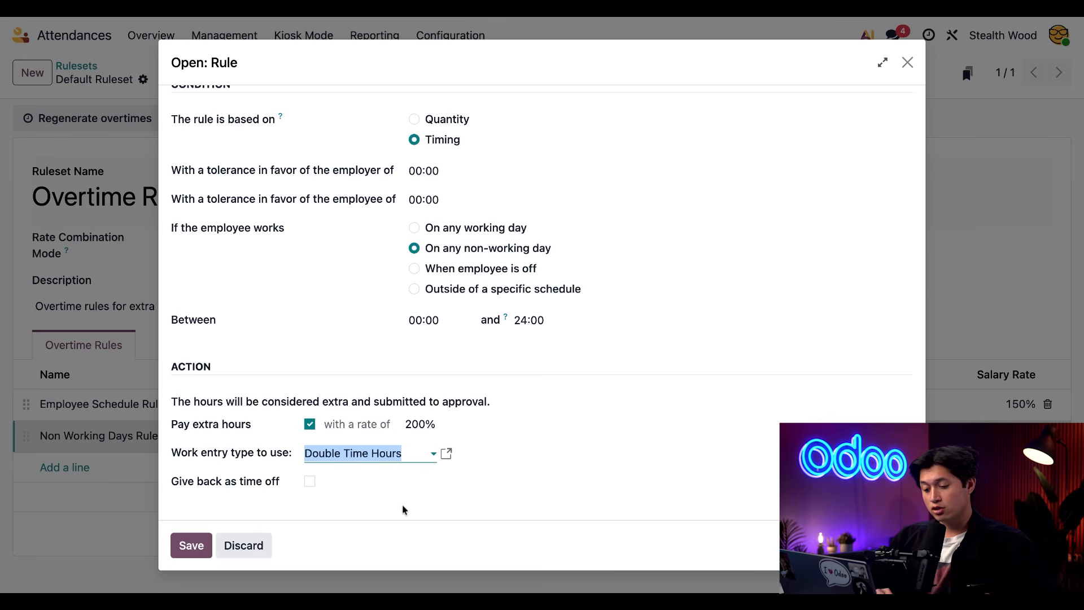
{"action": "left_click", "coordinate": [237, 543]}
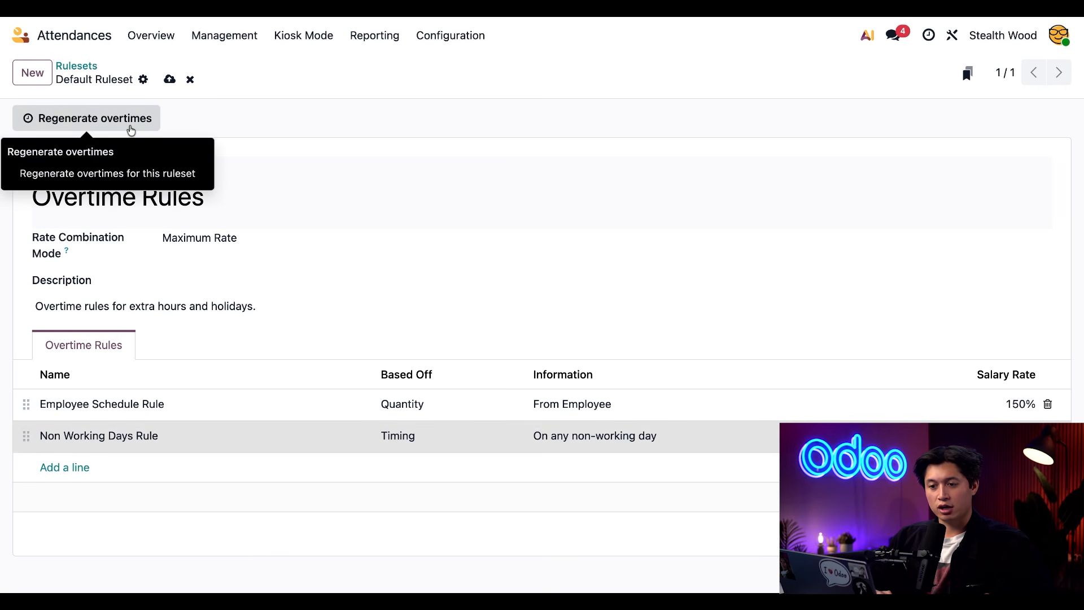
{"action": "left_click", "coordinate": [90, 118]}
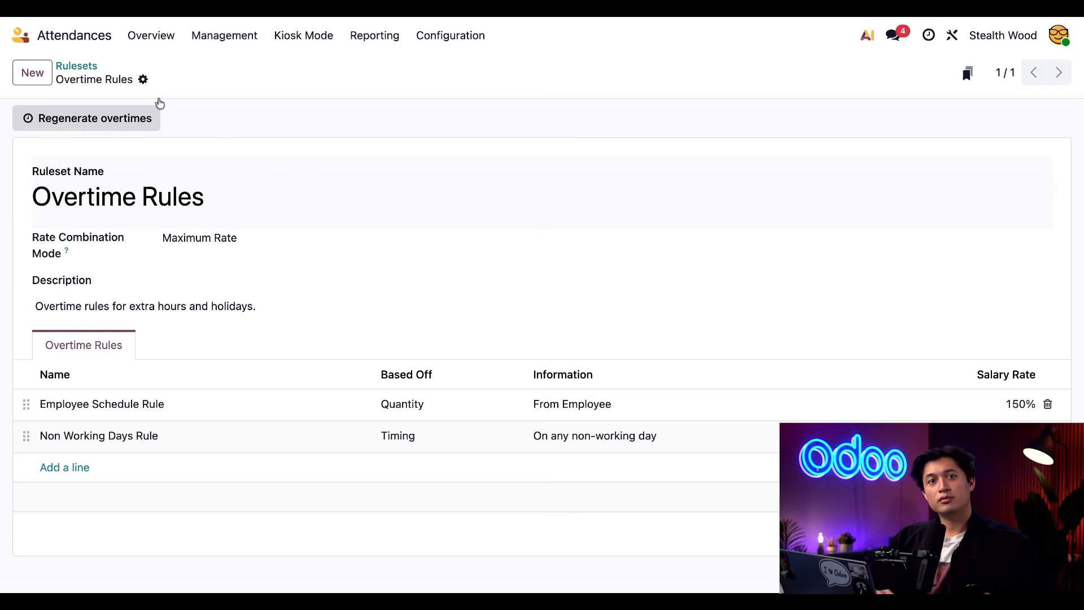
Open the Jan 30, 6:00 AM attendance awaiting approval and approve its overtime under the Employee Schedule Rule.
{"action": "left_click", "coordinate": [220, 44]}
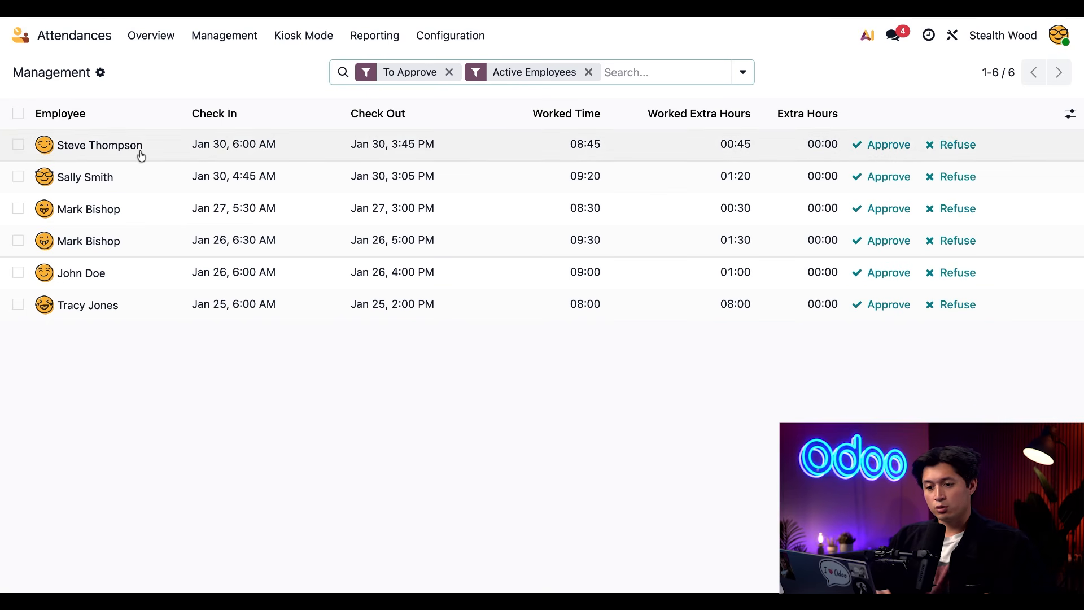
{"action": "left_click", "coordinate": [139, 154]}
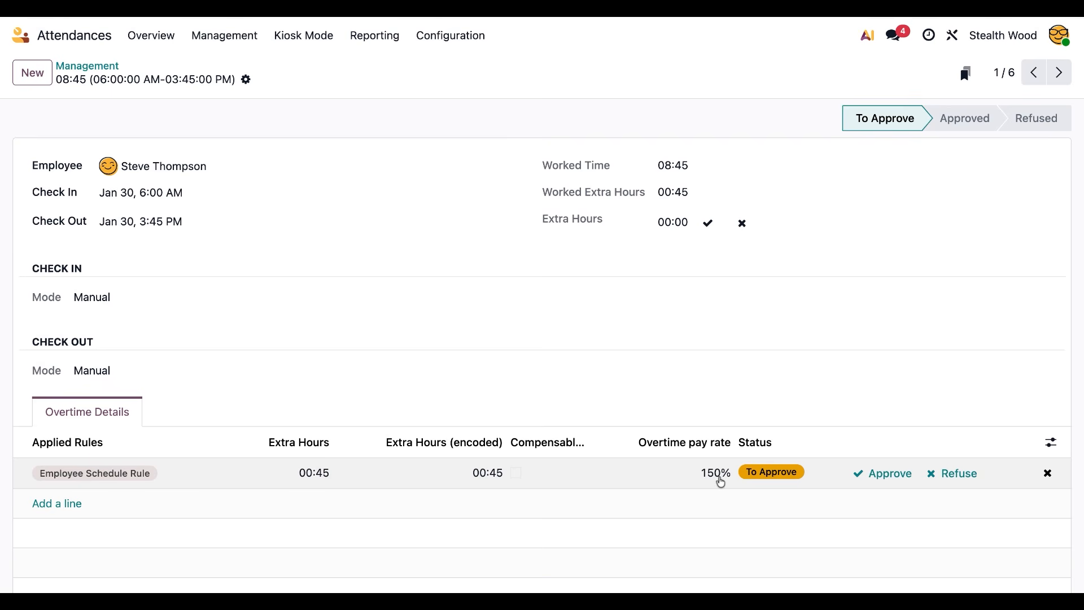
{"action": "left_click", "coordinate": [881, 473]}
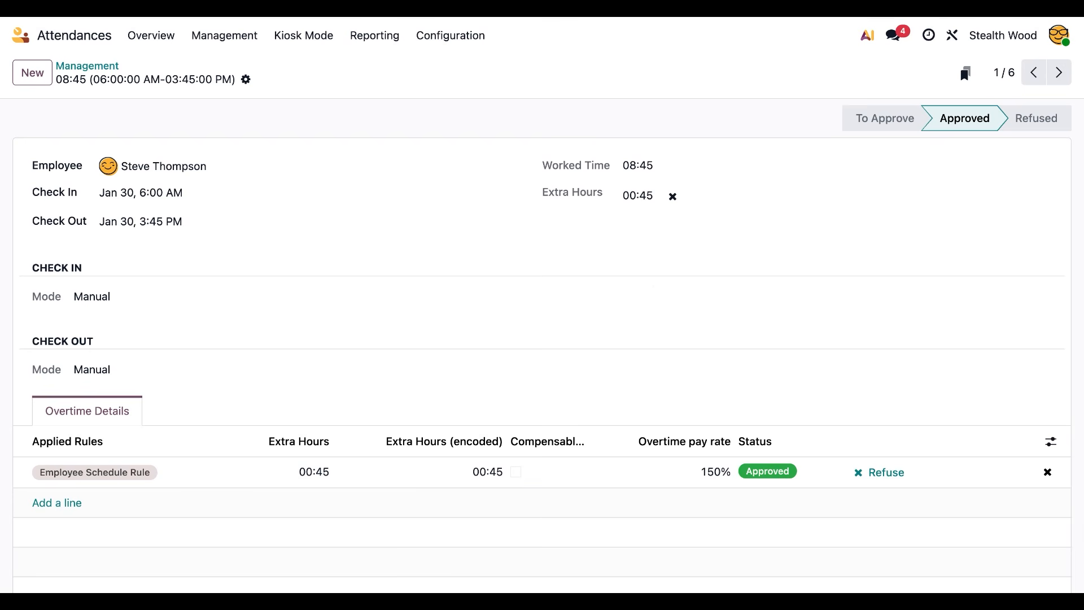
Return to the attendances awaiting approval and approve the overtime of the Jan 25, 6:00 AM attendance.
{"action": "left_click", "coordinate": [90, 66]}
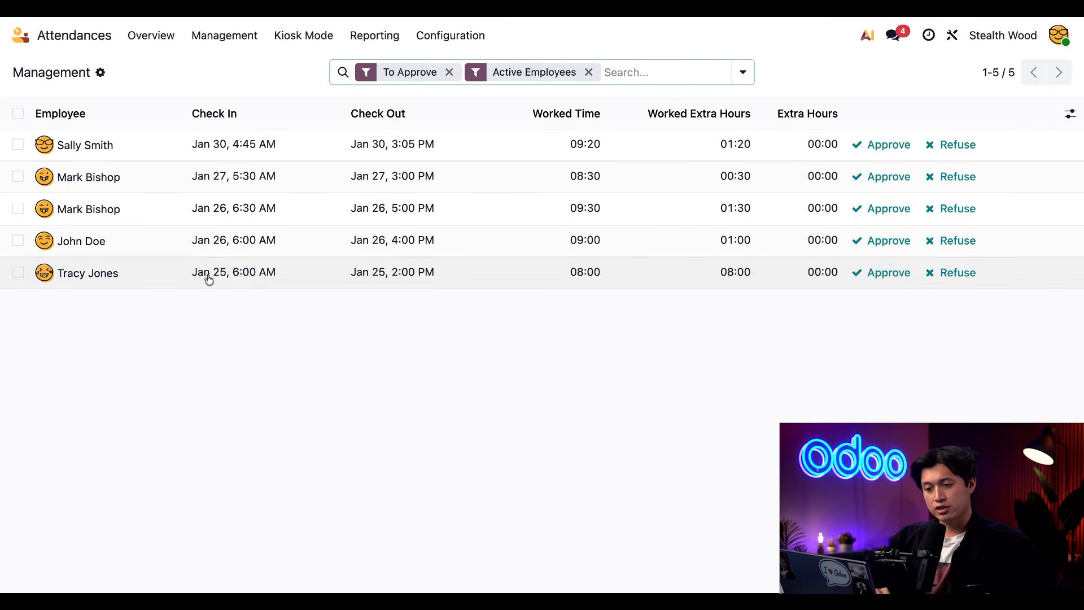
{"action": "left_click", "coordinate": [209, 279]}
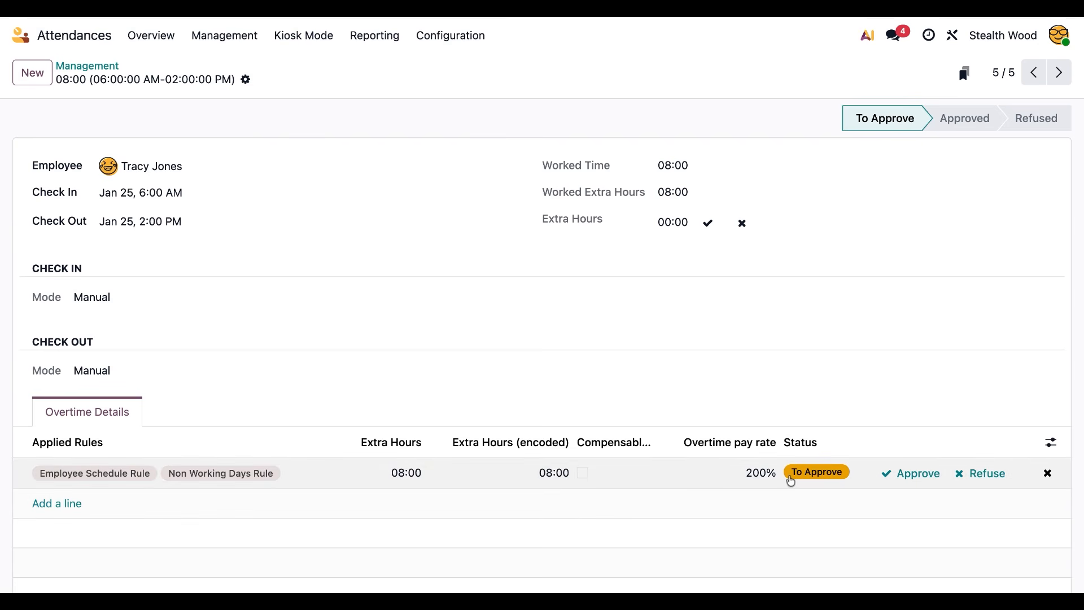
{"action": "left_click", "coordinate": [918, 474]}
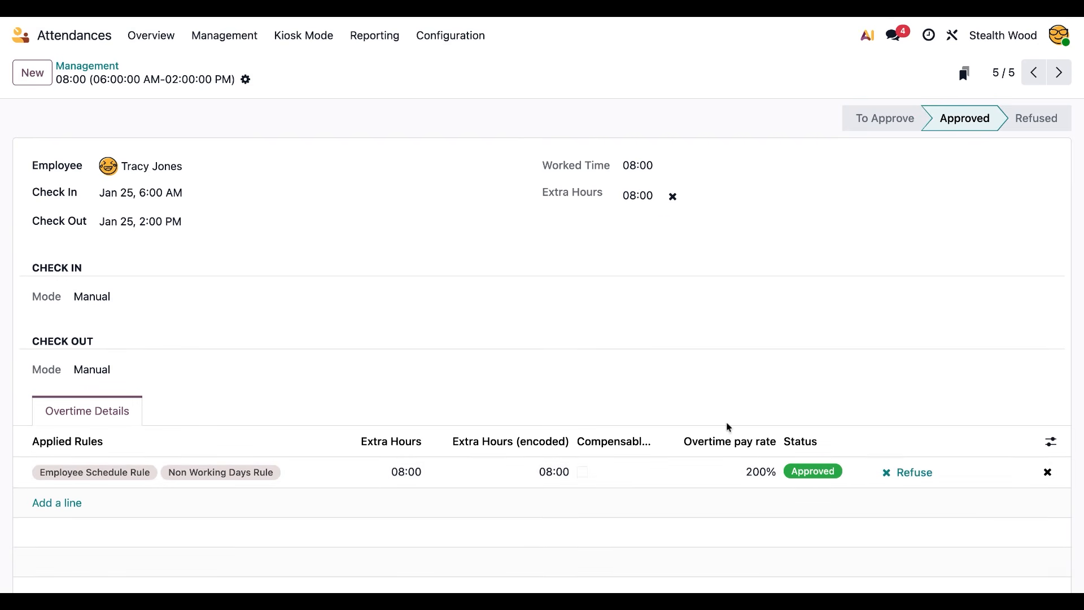